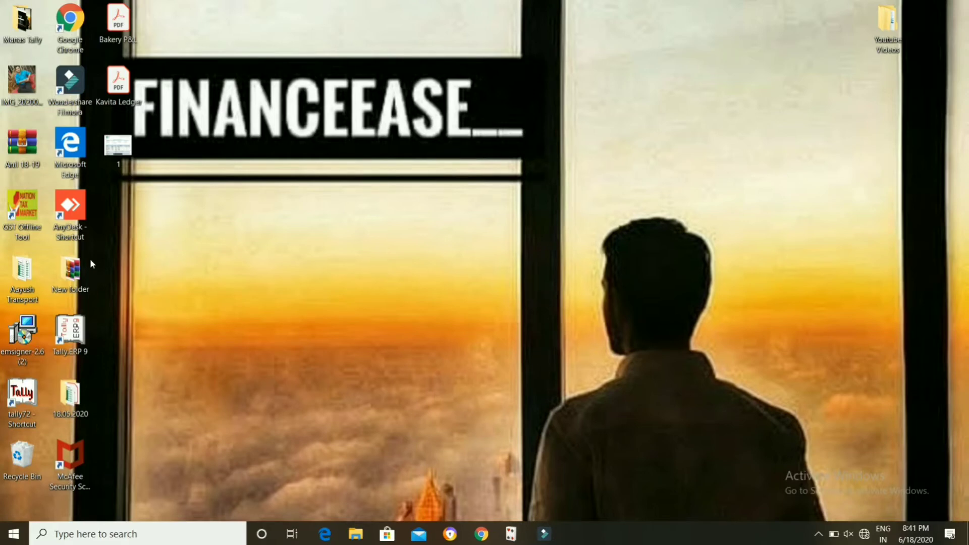
Launch Tally.ERP 9 and enter the TallyVault password to load the company
double_click(72, 336)
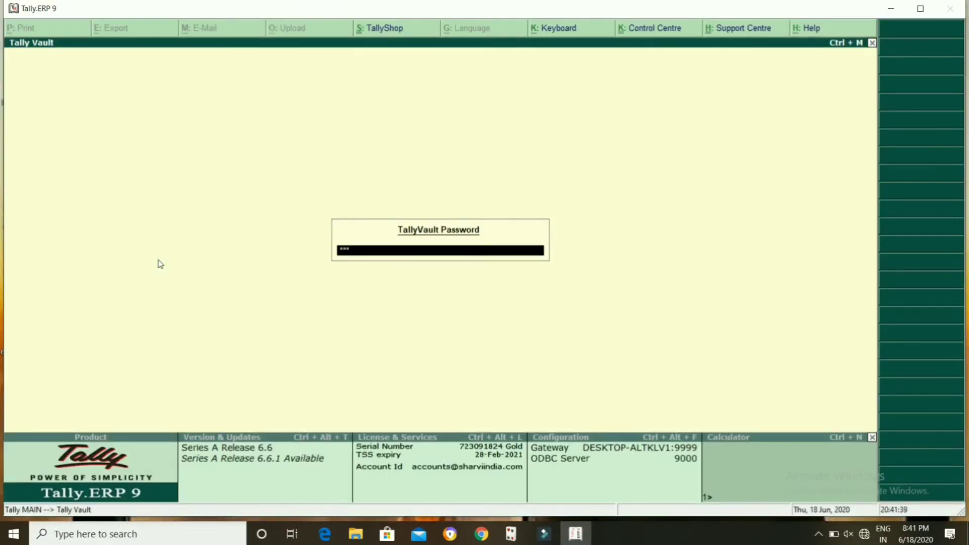
key("Return")
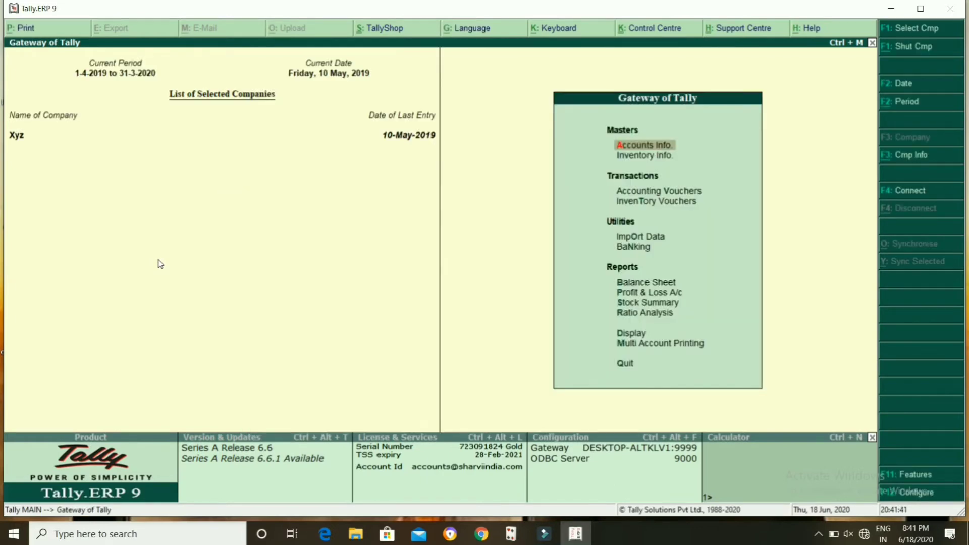
Open the HDFC BANK ledger's April vouchers from the Balance Sheet, going through Current Assets and Bank Accounts
key("b")
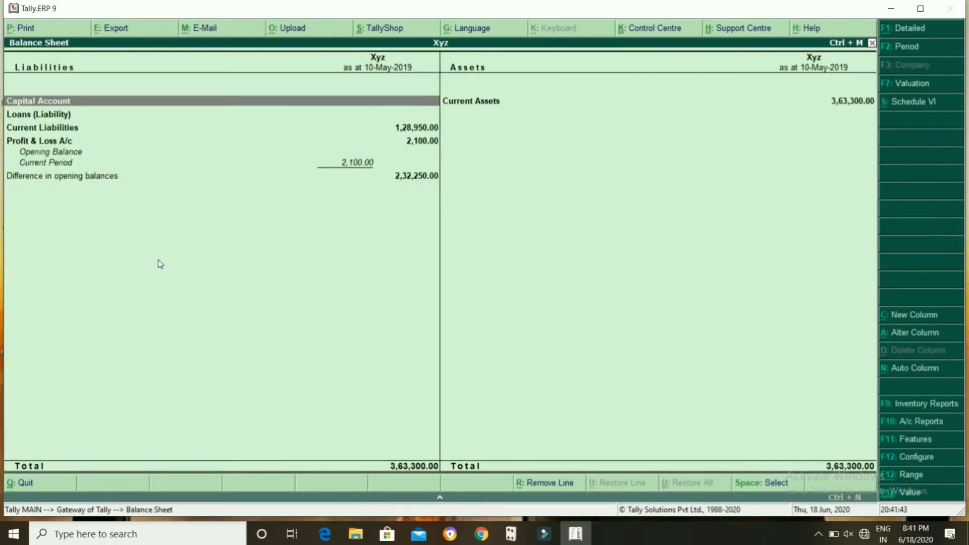
key("Right")
key("Return")
key("Down")
key("Down")
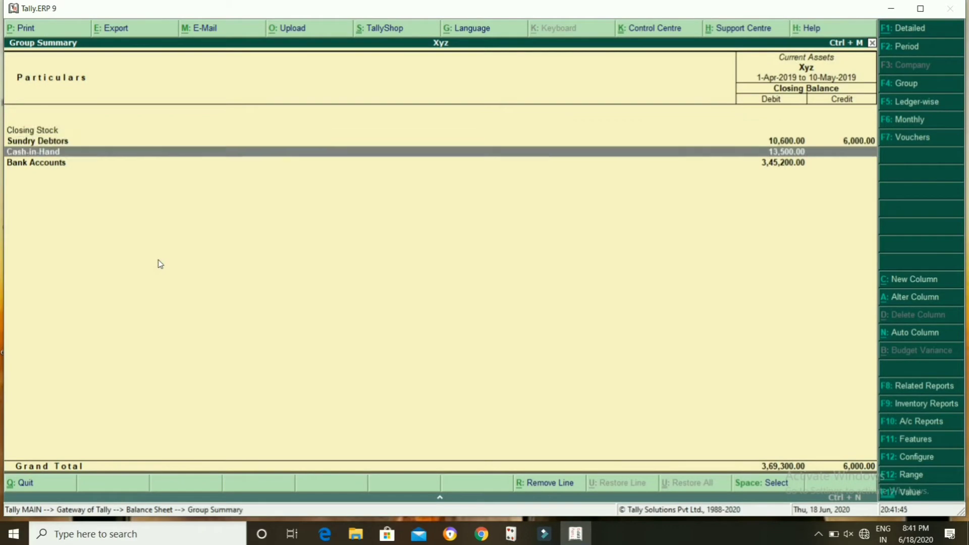
key("Down")
key("Return")
key("Return")
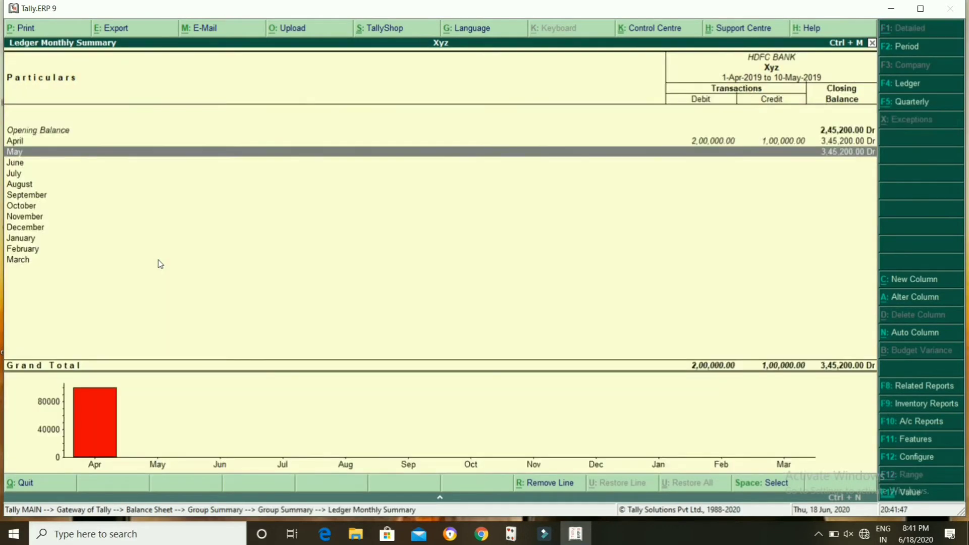
key("Up")
key("Return")
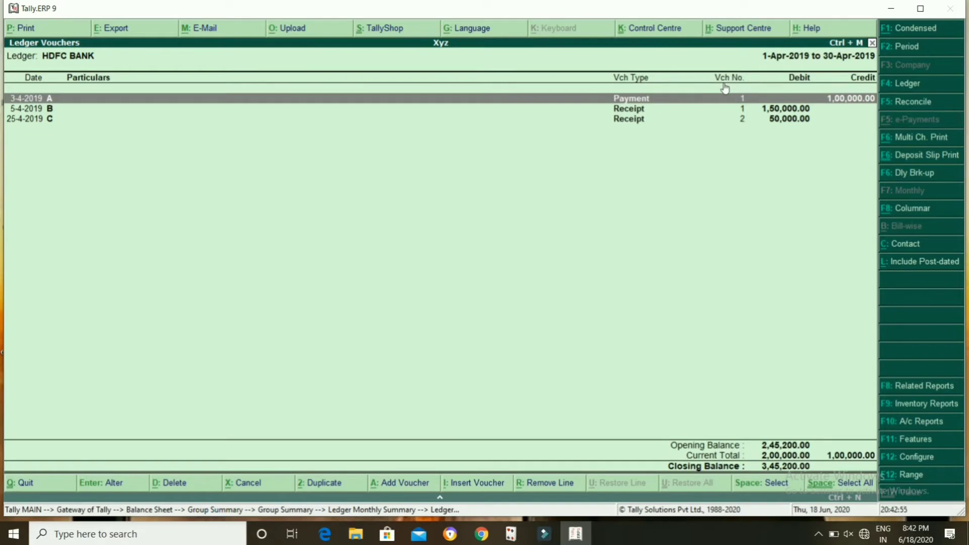
key("F5")
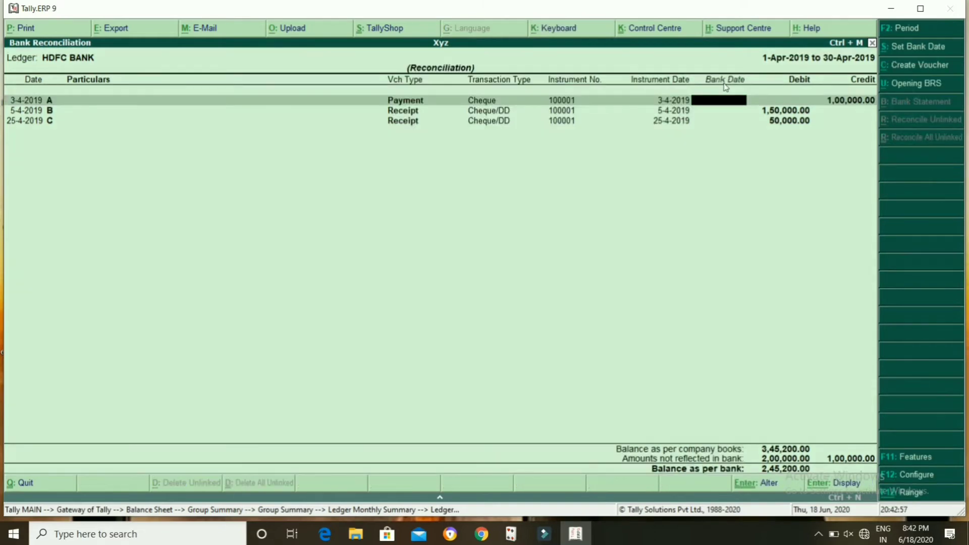
key("Escape")
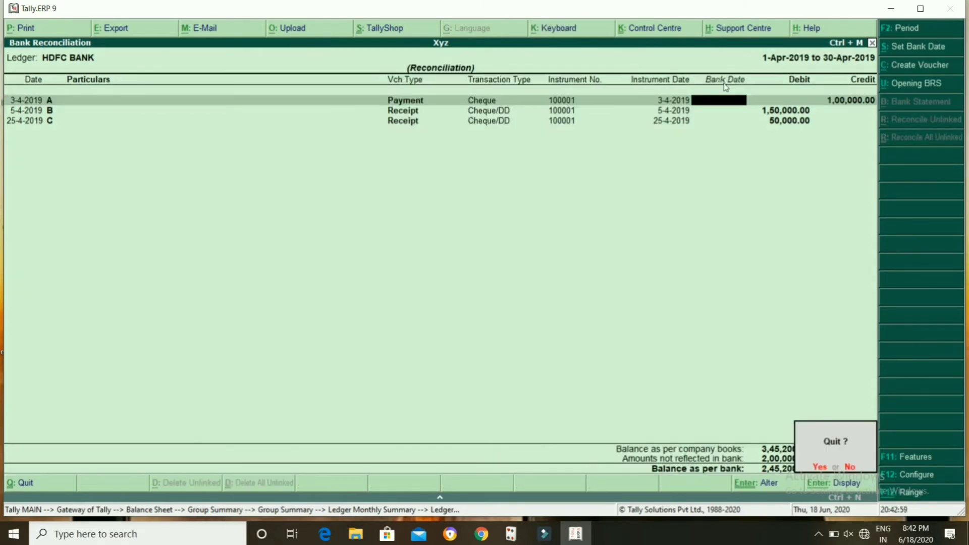
key("y")
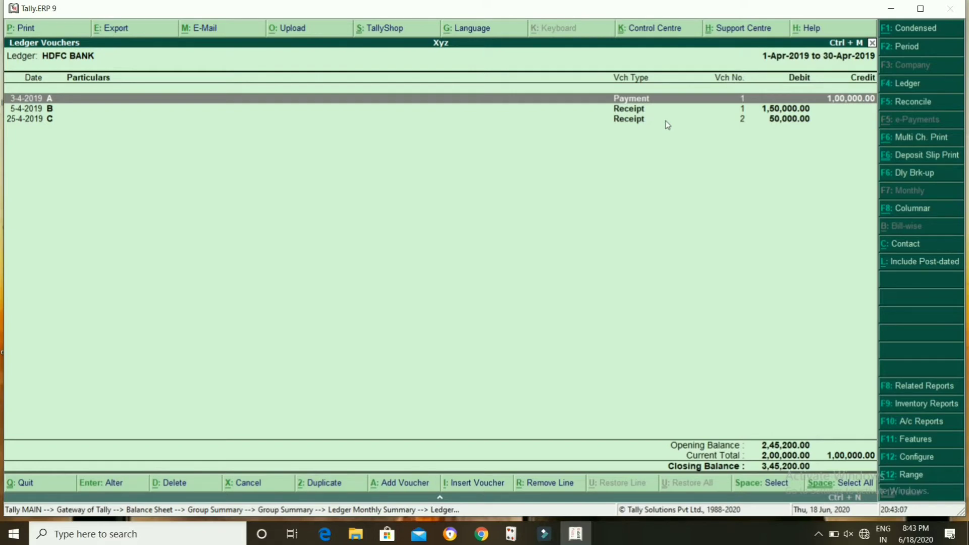
Open the bank reconciliation for HDFC BANK and set its period end to 31-Mar-2020
key("F5")
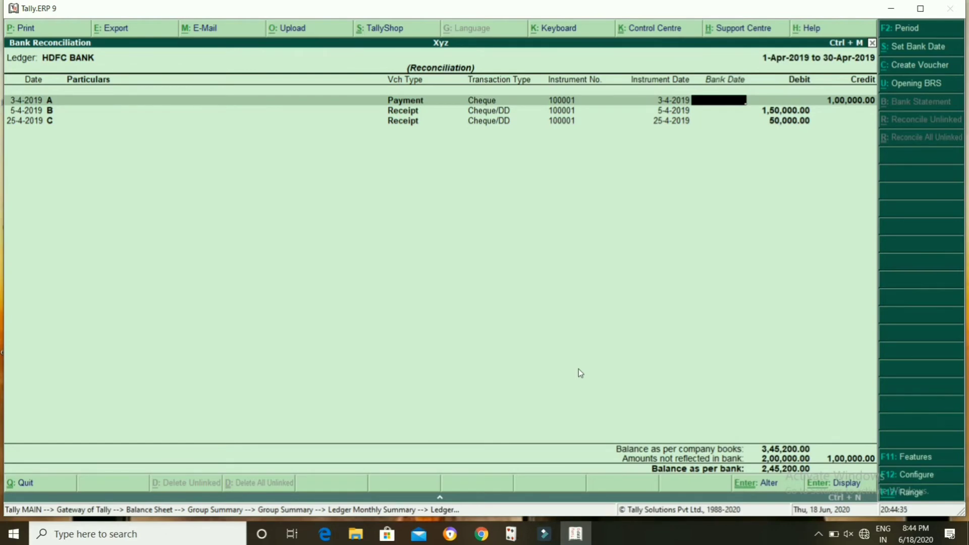
key("F2")
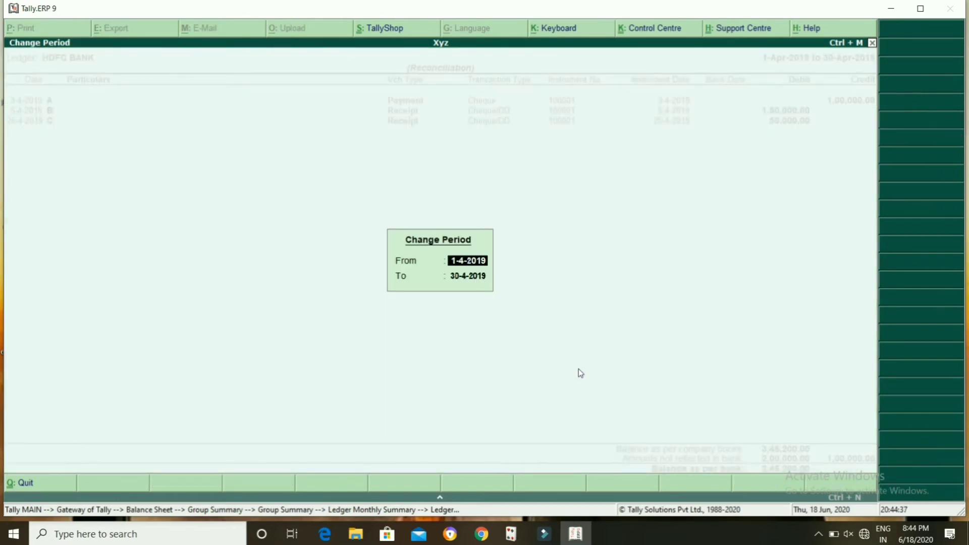
key("Return")
type("31.3")
key("Return")
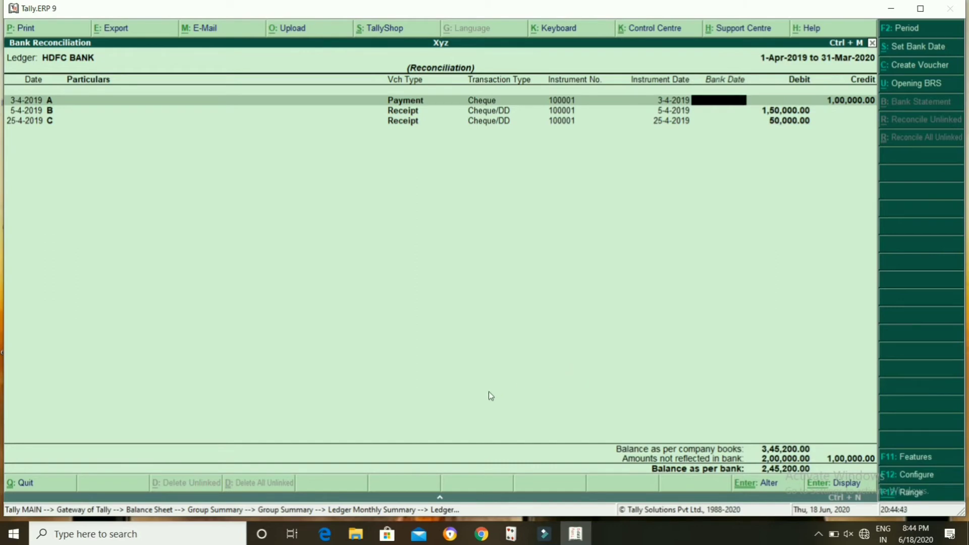
Enter 5-6-2019 as the bank date of receipt B and accept the reconciliation
key("Down")
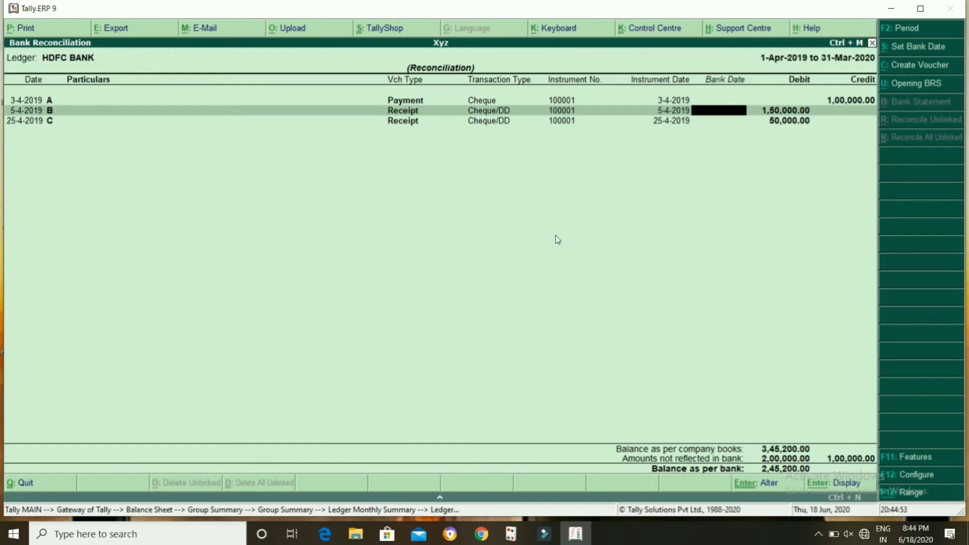
type("5.6")
key("Return")
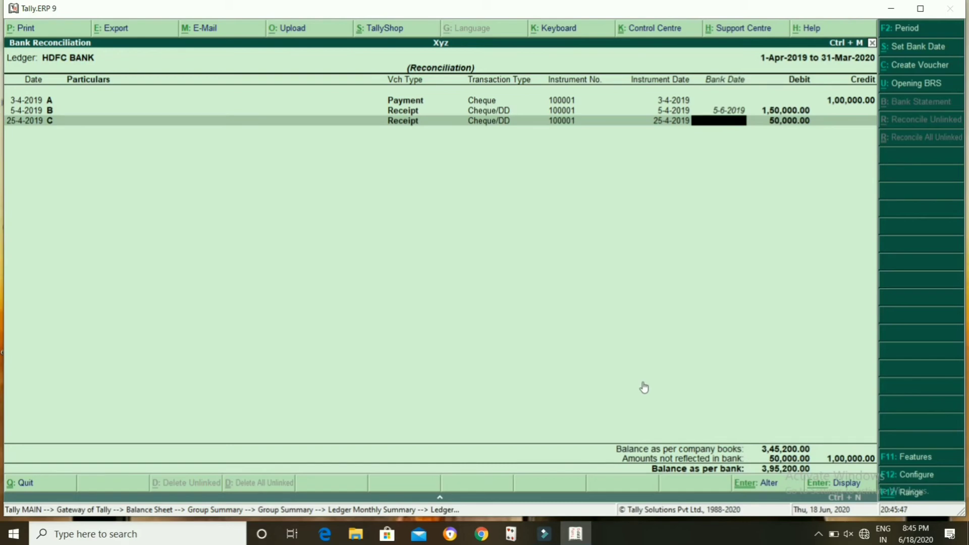
key("Return")
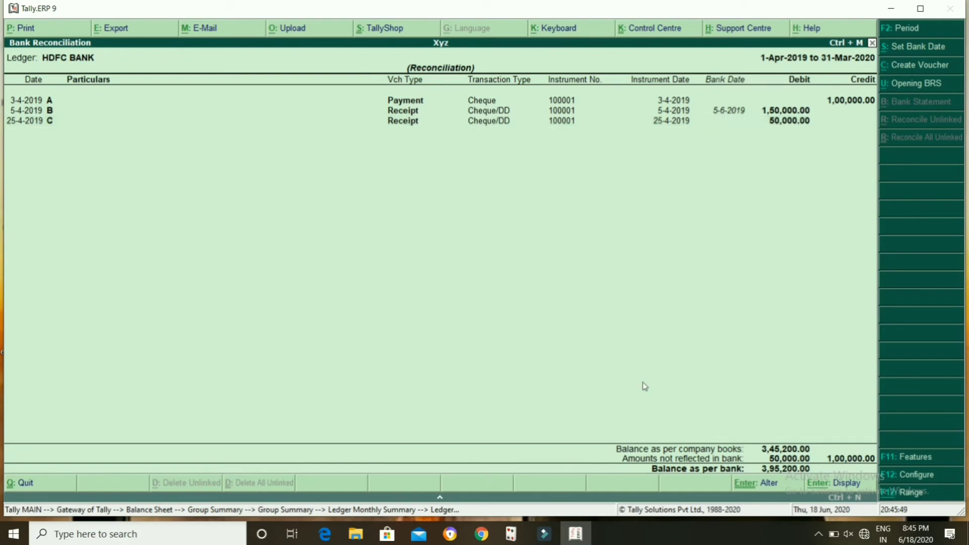
key("y")
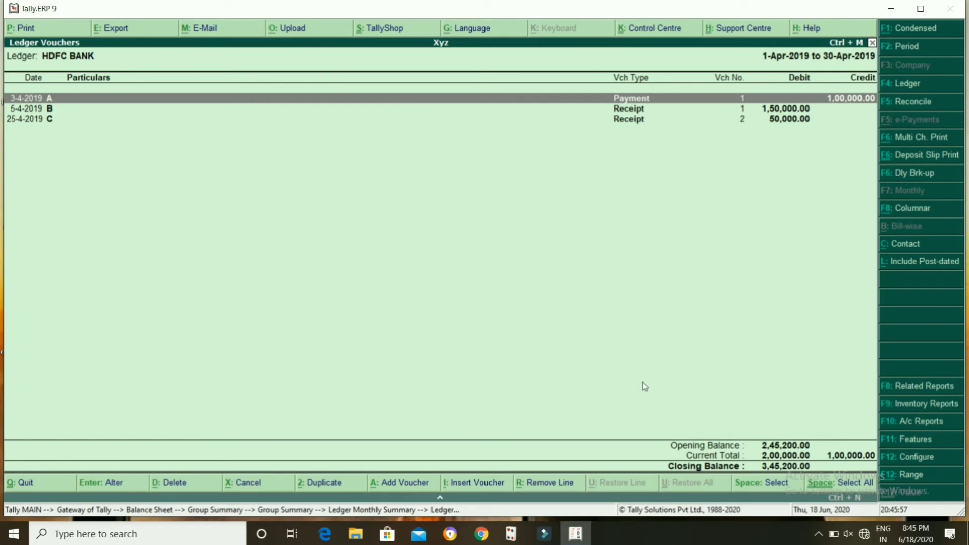
Reopen the HDFC BANK reconciliation and extend its period to 31-Mar-2020
key("F5")
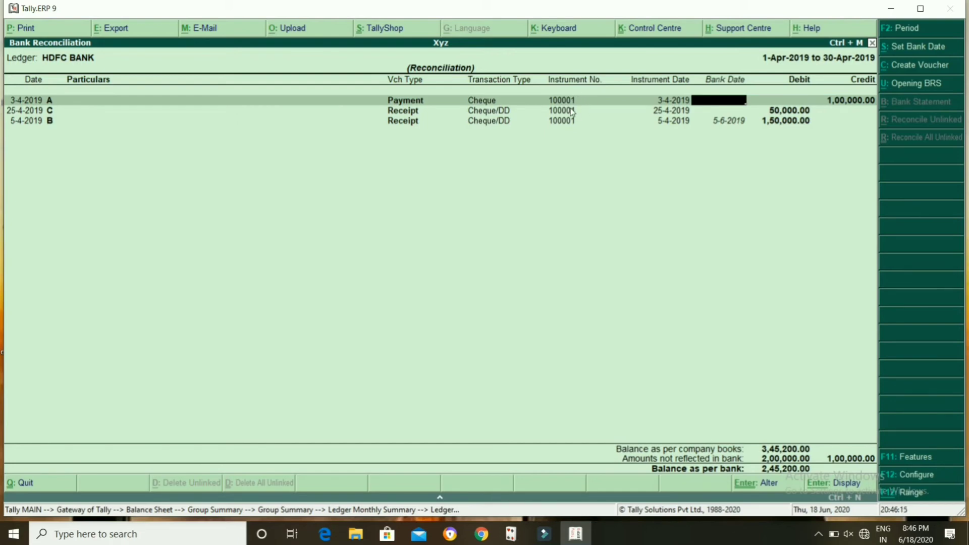
key("F2")
key("Return")
type("31-3")
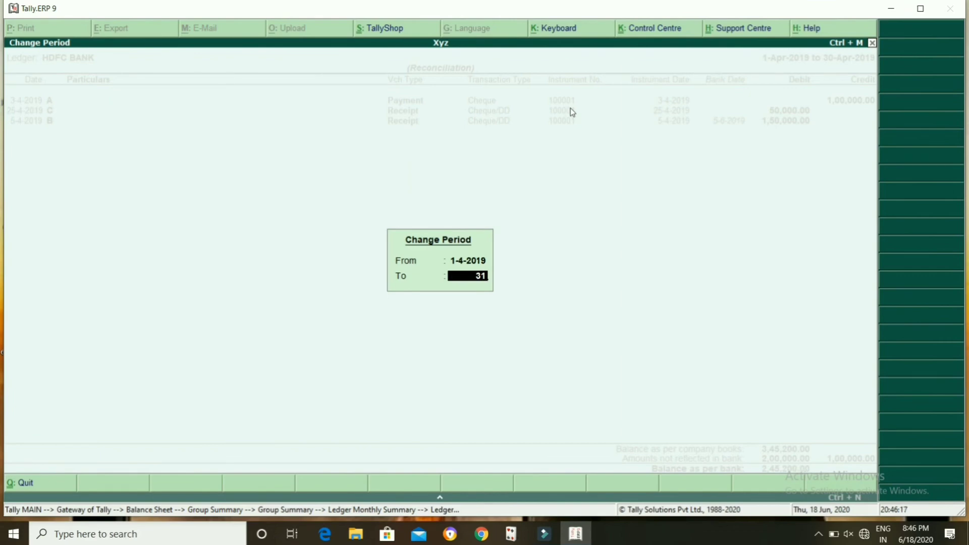
key("Return")
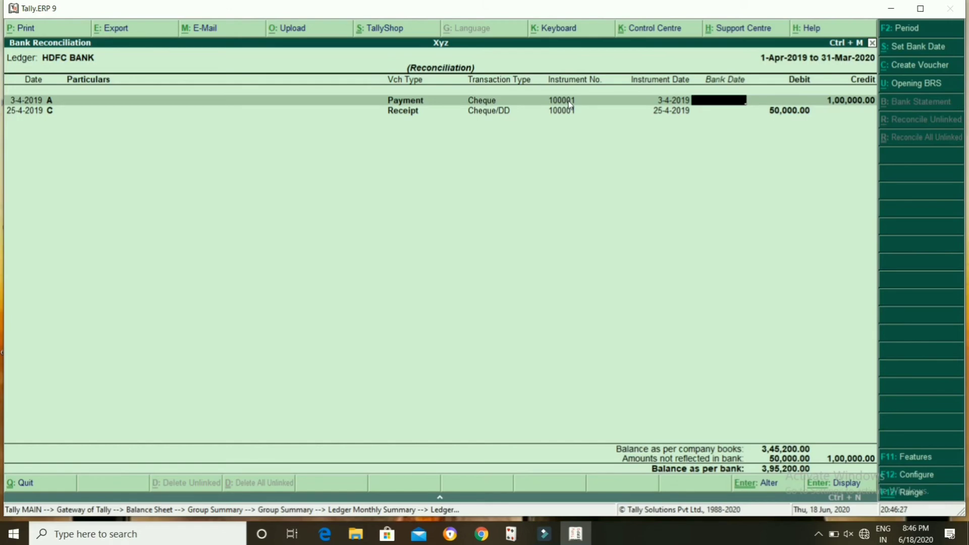
Enter bank dates 7-6-2019 for payment A and 8-6-2019 for receipt C, and accept the reconciliation
type("7-6")
key("Return")
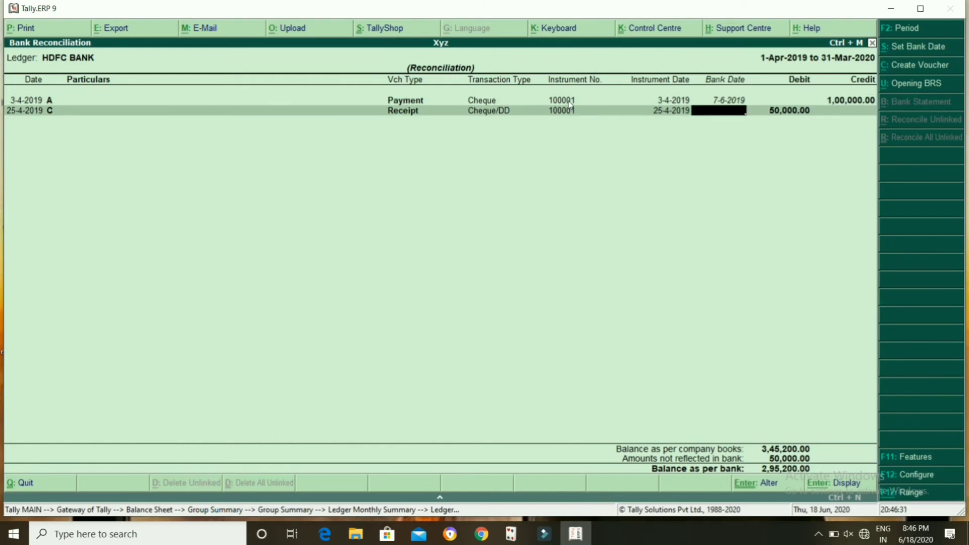
type("8.6")
key("Return")
key("Escape")
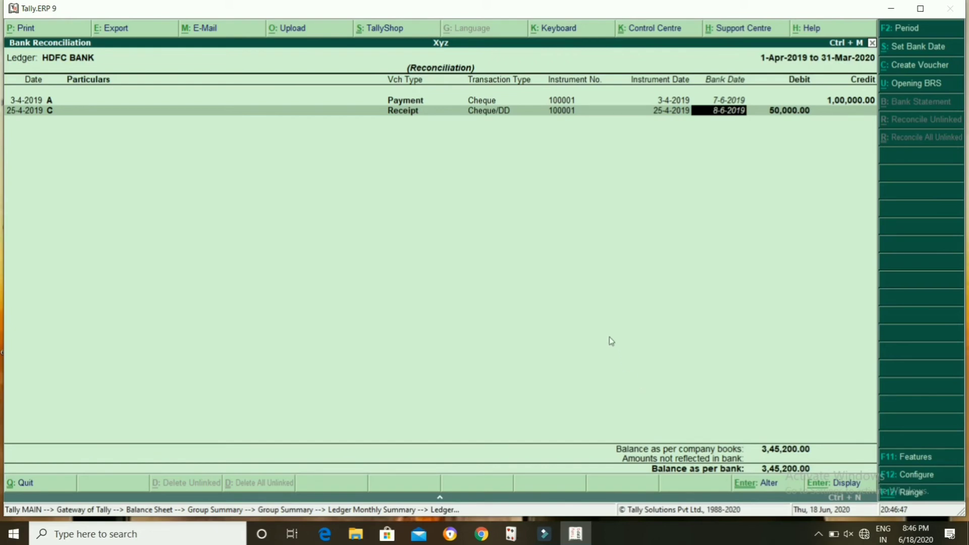
key("Return")
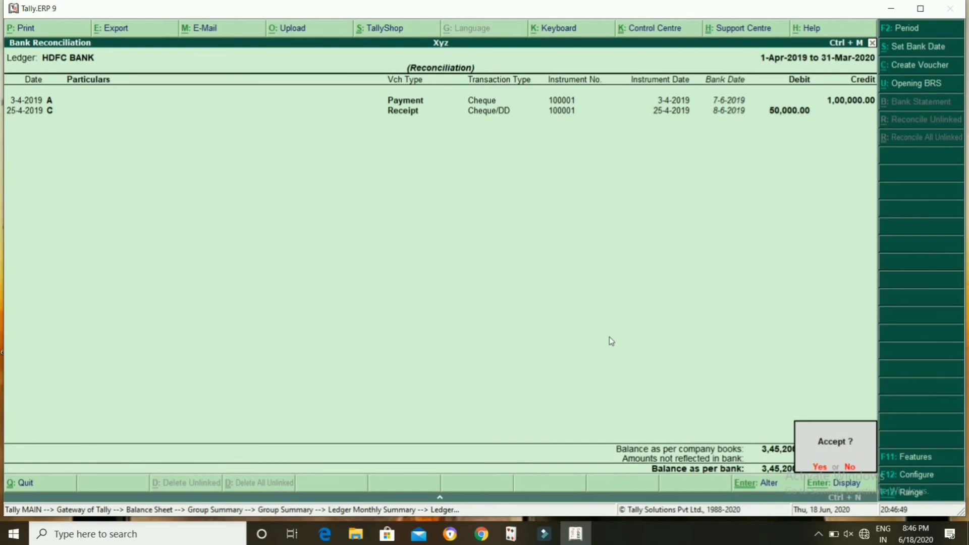
key("y")
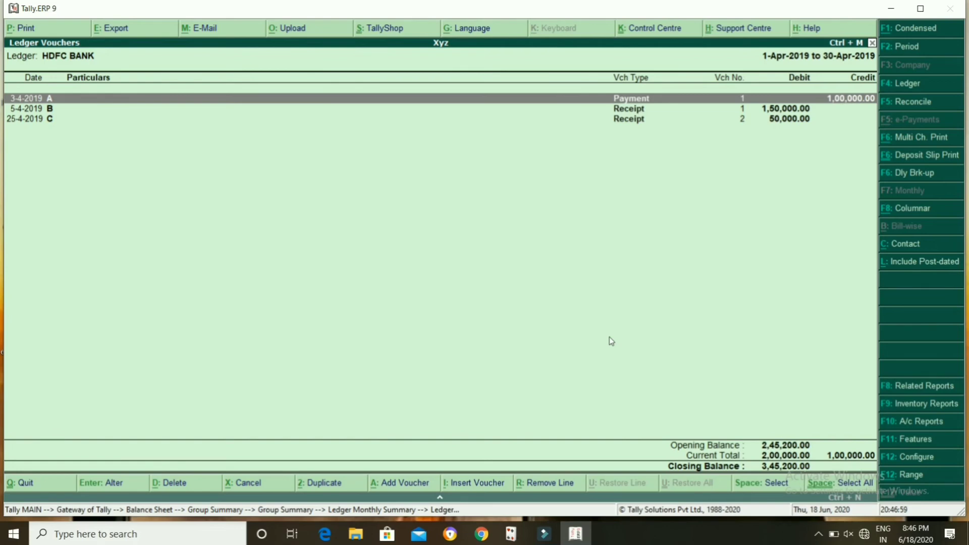
Bring up the HDFC BANK reconciliation again for the period ending 31-Mar-2020
key("F5")
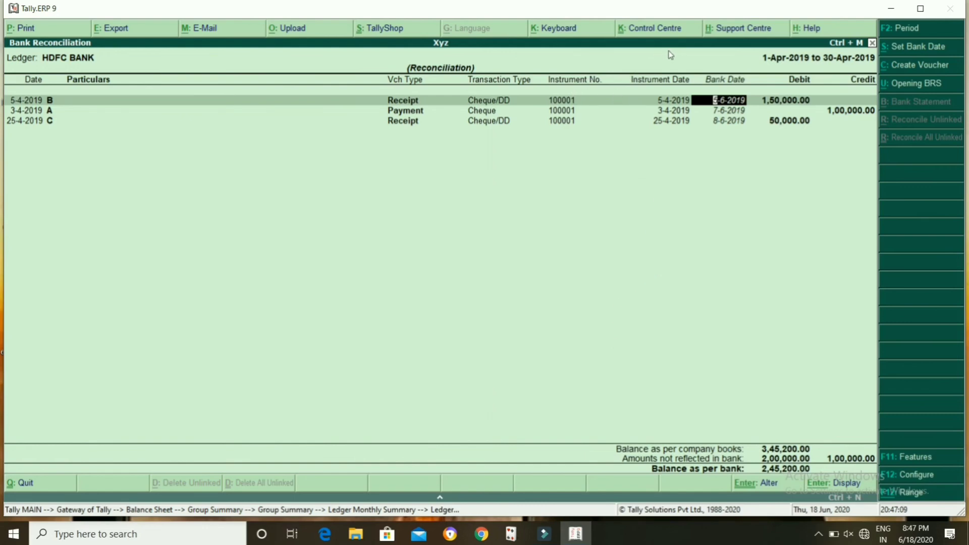
key("F2")
key("Return")
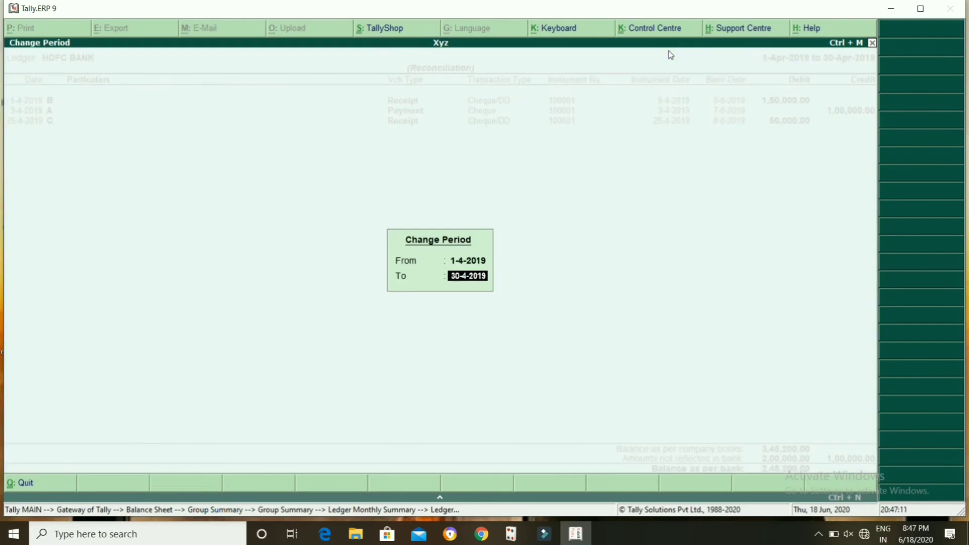
type("31-3")
key("Return")
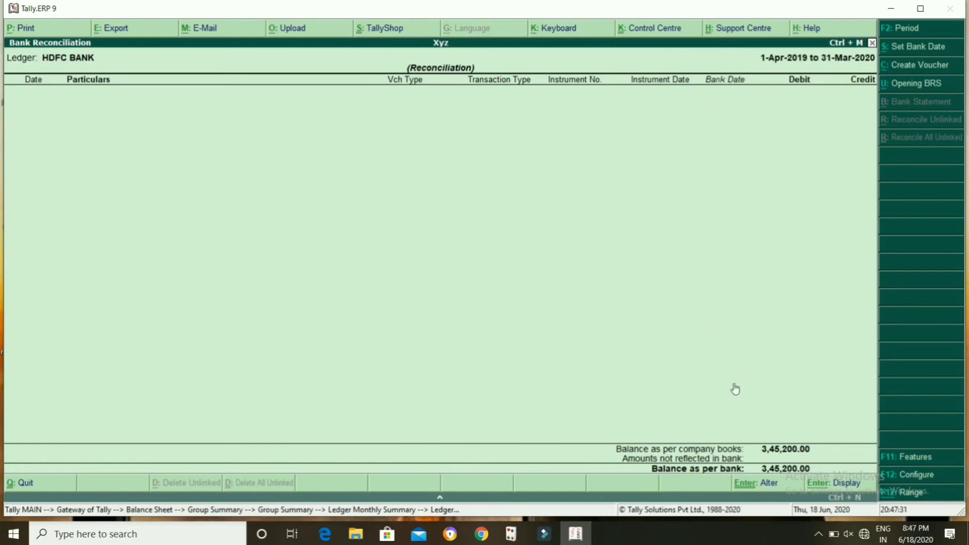
Configure the reconciliation to show reconciled transactions also, leaving the other options as they are
key("F12")
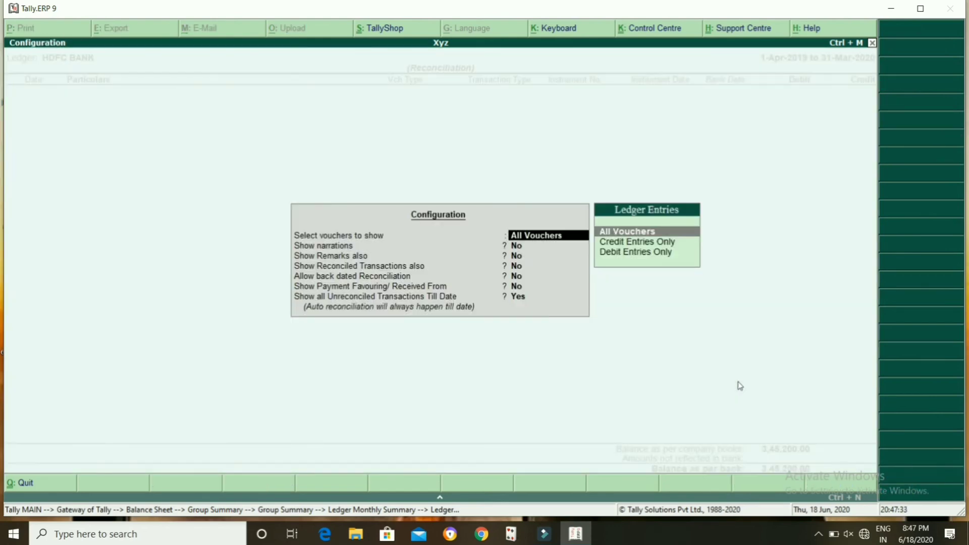
key("Return")
key("Return")
key("Return")
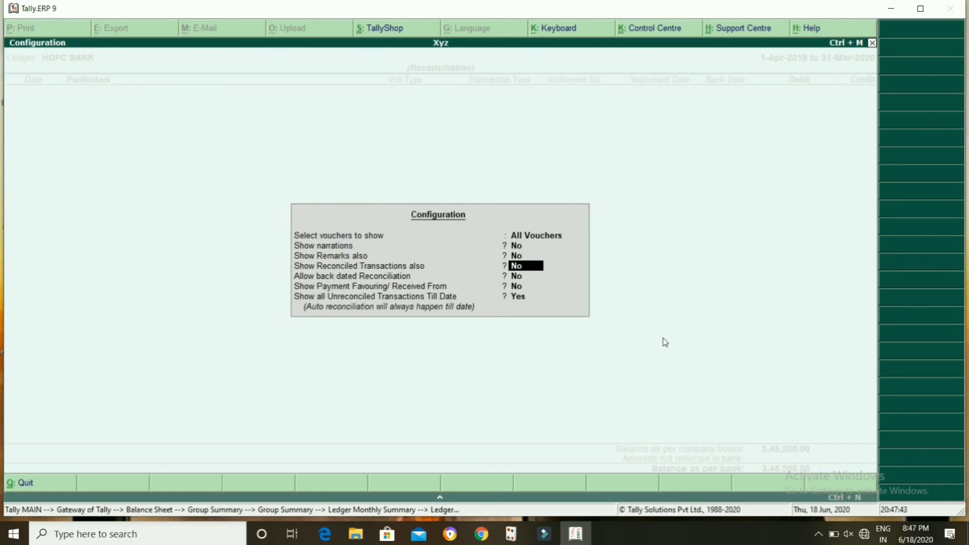
type("y")
key("Return")
key("Return")
key("Return")
key("Return")
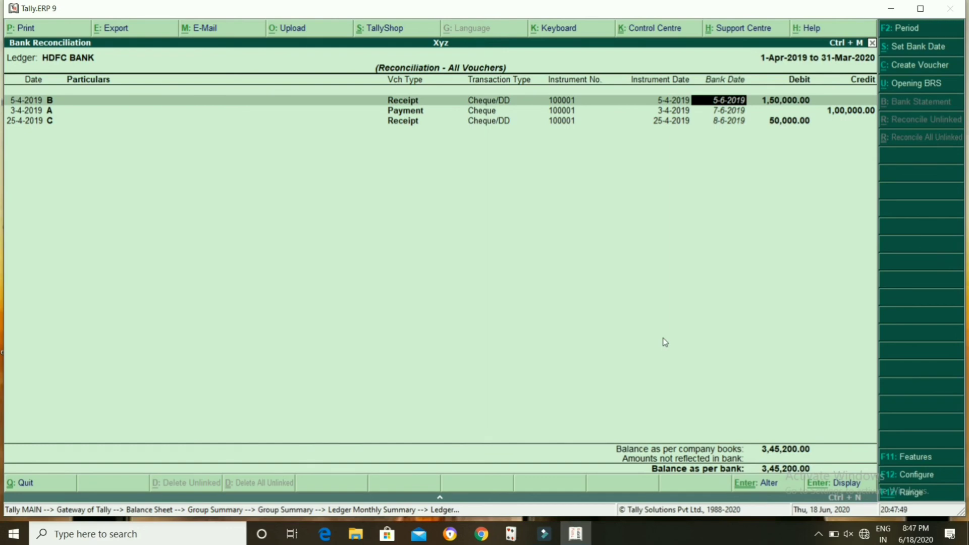
Change the bank date of receipt C to 9-6-2019 and accept the reconciliation
key("Down")
key("Down")
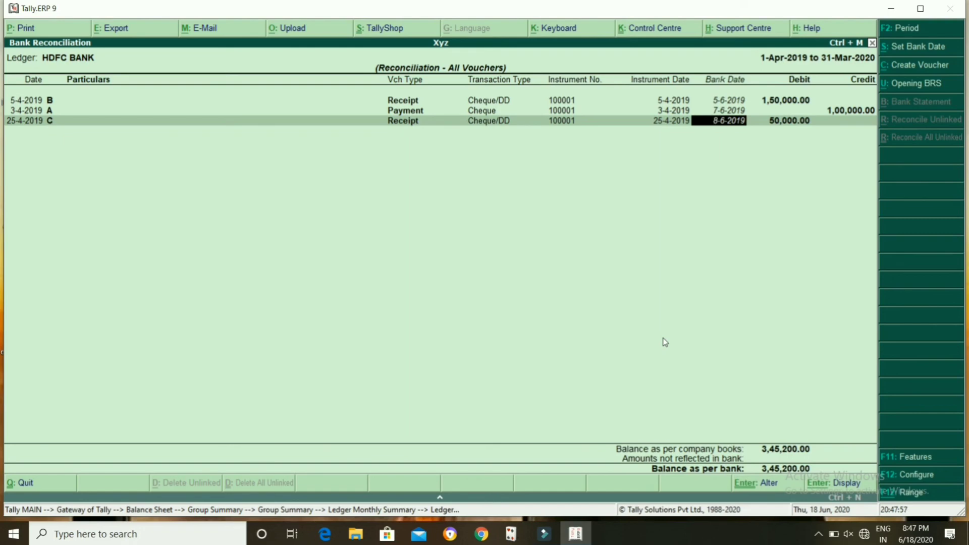
type("9")
key("Return")
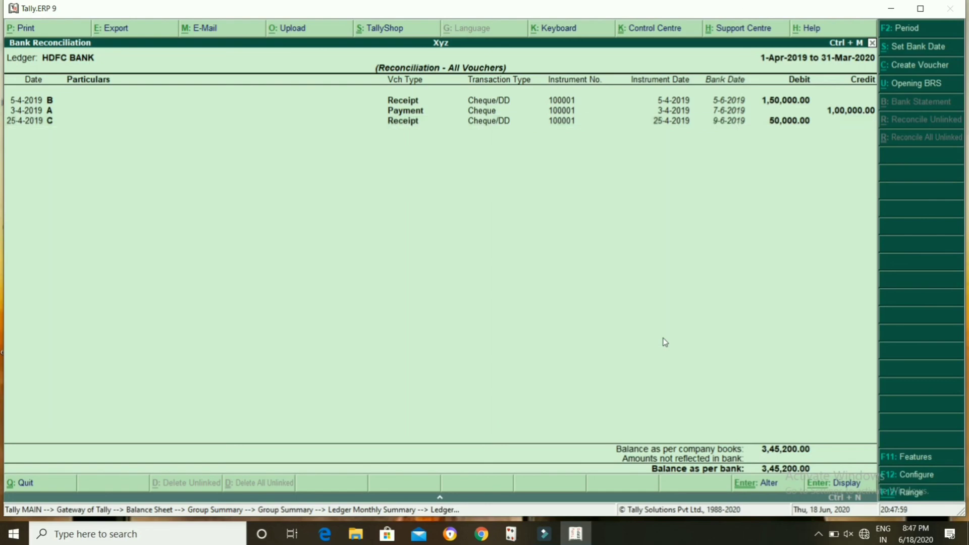
key("Return")
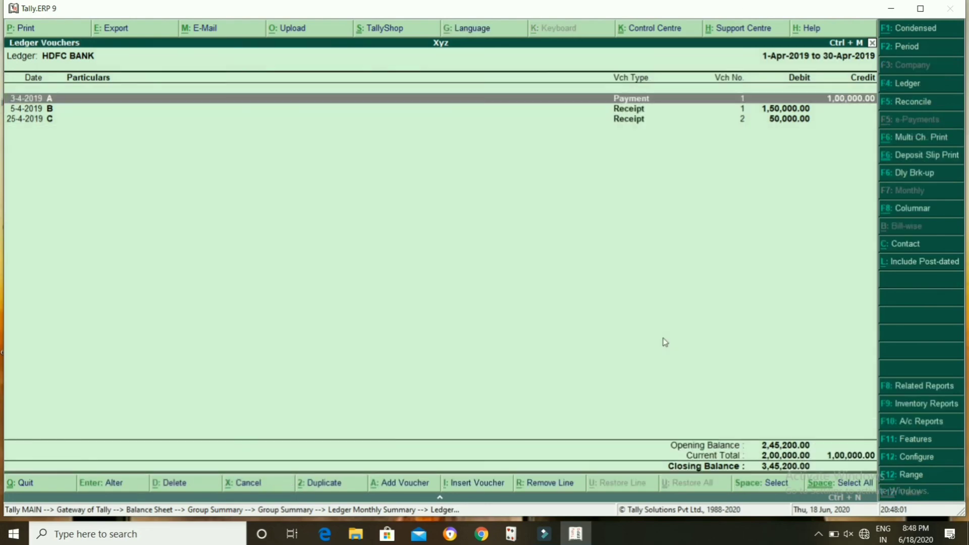